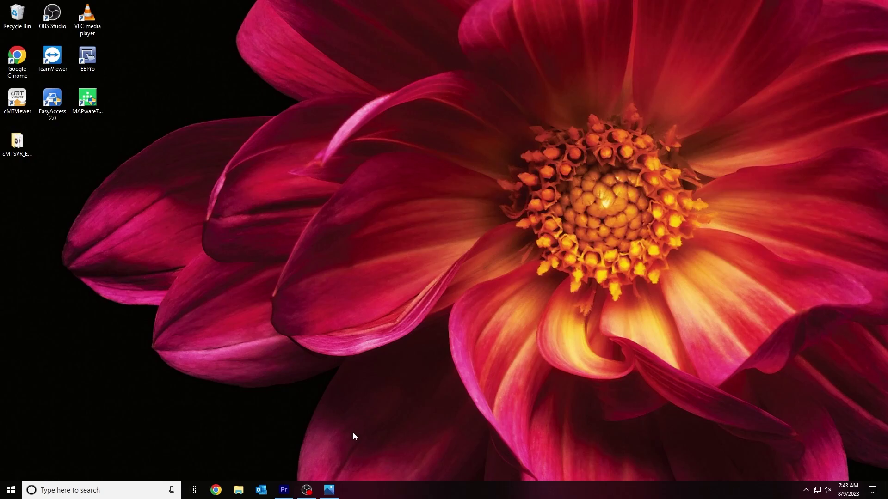
Review the network connection diagram, then search the Start menu for 'util' to find Utility Manager
{"action": "left_click", "coordinate": [330, 489]}
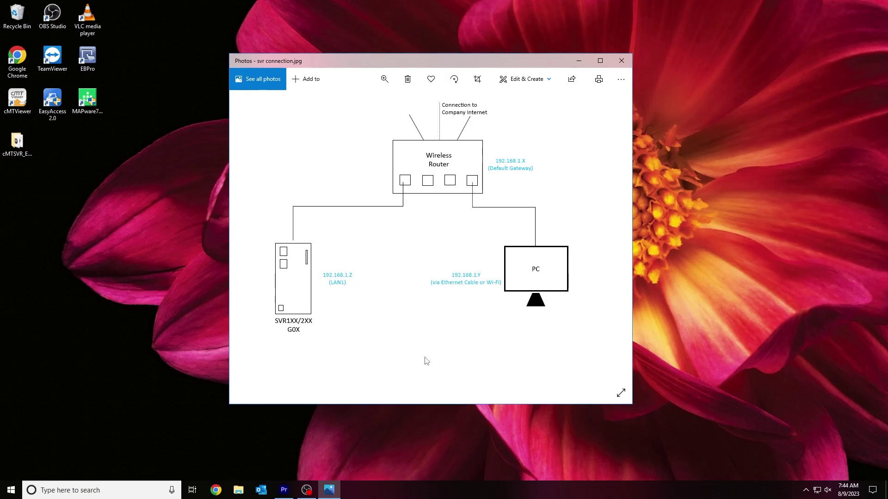
{"action": "left_click", "coordinate": [578, 60]}
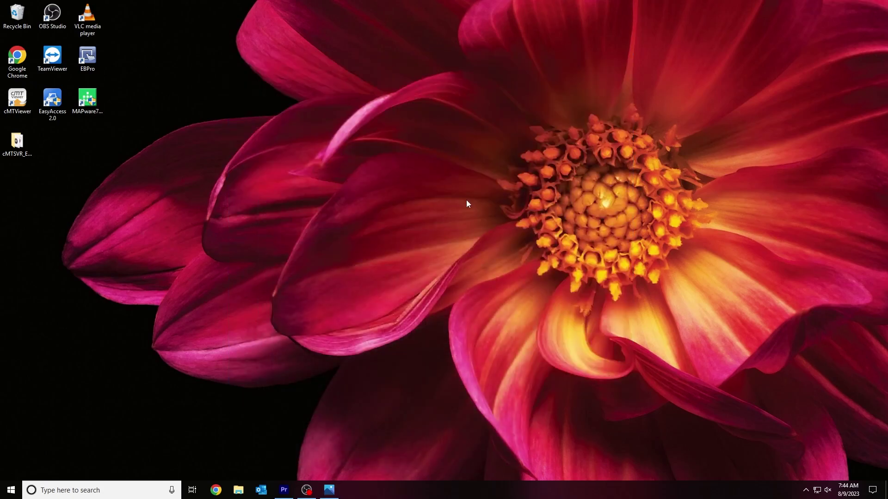
{"action": "left_click", "coordinate": [10, 490]}
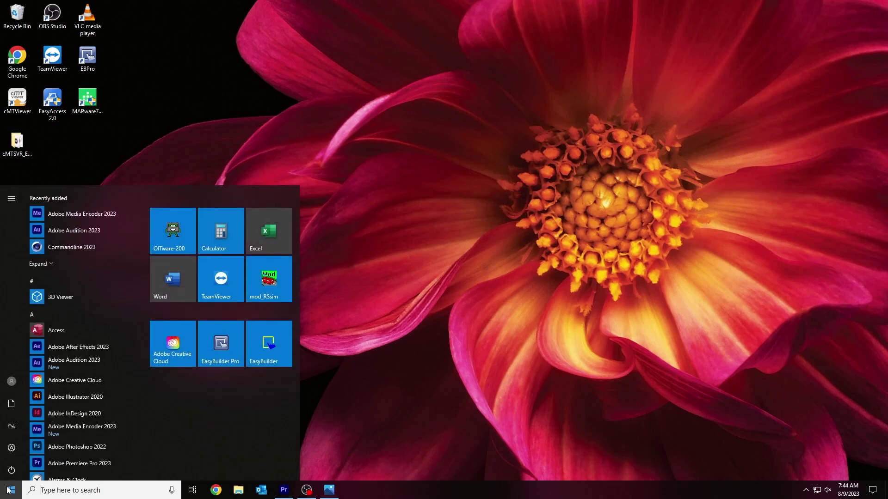
{"action": "type", "text": "util"}
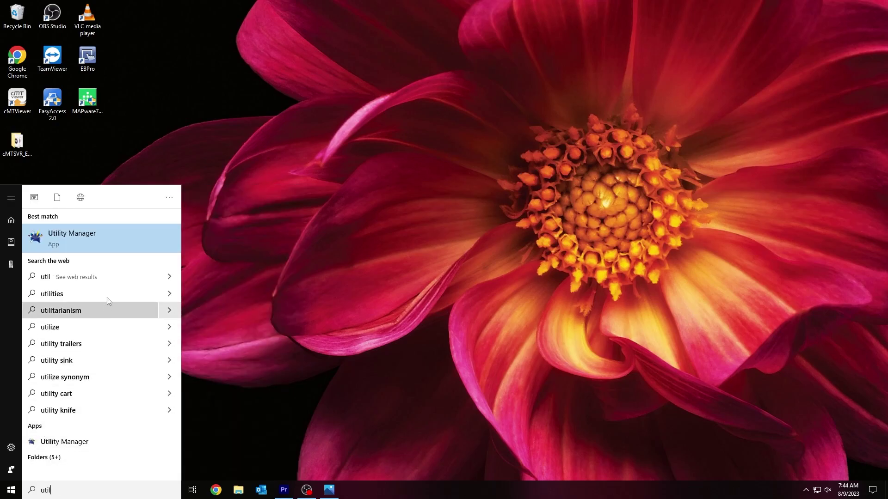
Launch Utility Manager and select the cMT (RMI) Series model
{"action": "left_click", "coordinate": [109, 245]}
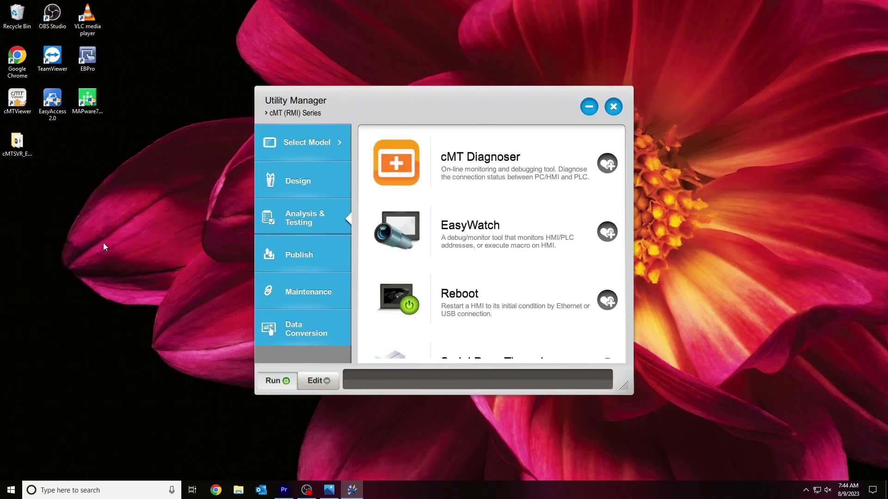
{"action": "left_click", "coordinate": [287, 145]}
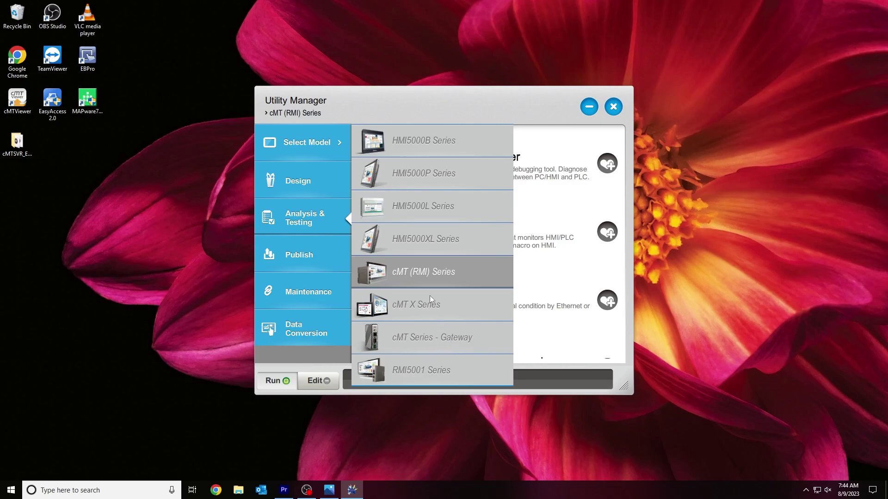
{"action": "left_click", "coordinate": [425, 274]}
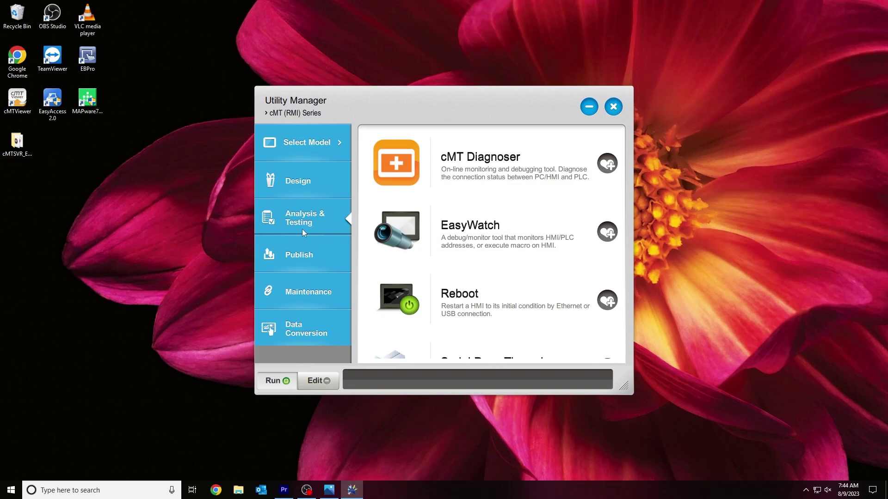
In Reboot, pick the cMT-SVR-102 Demo Box and search the network to change its IP
{"action": "left_click", "coordinate": [461, 300]}
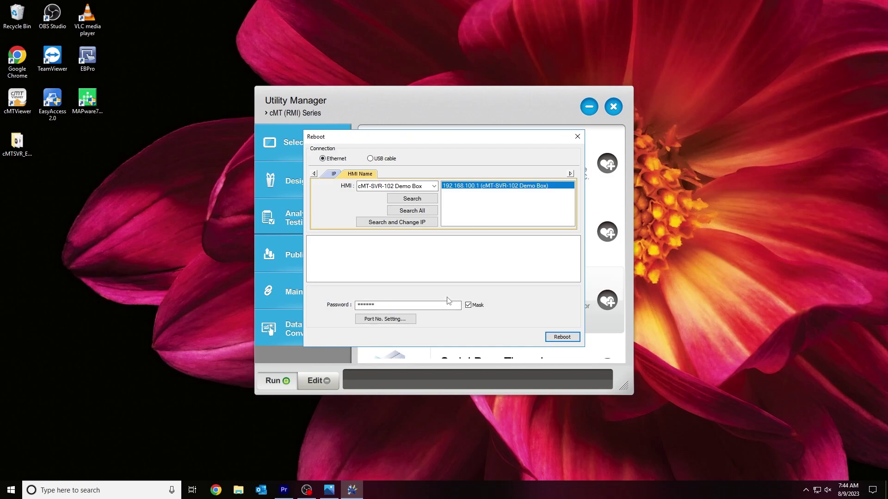
{"action": "left_click", "coordinate": [362, 177]}
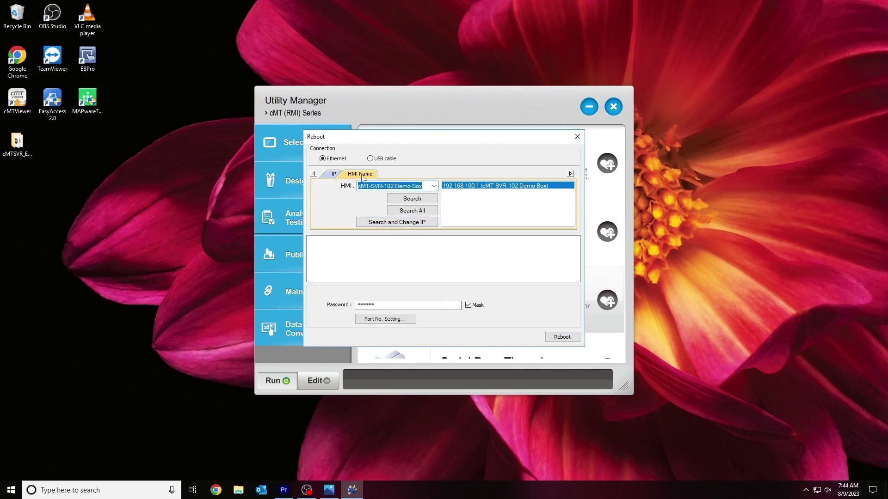
{"action": "left_click", "coordinate": [392, 223]}
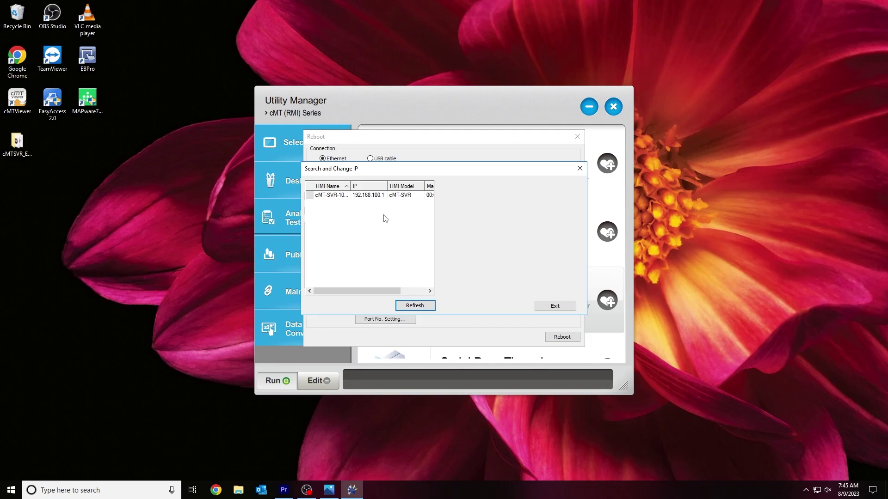
Turn DHCP on for the cMT-SVR device, then close Search and Change IP, Reboot and Utility Manager
{"action": "left_click", "coordinate": [370, 197]}
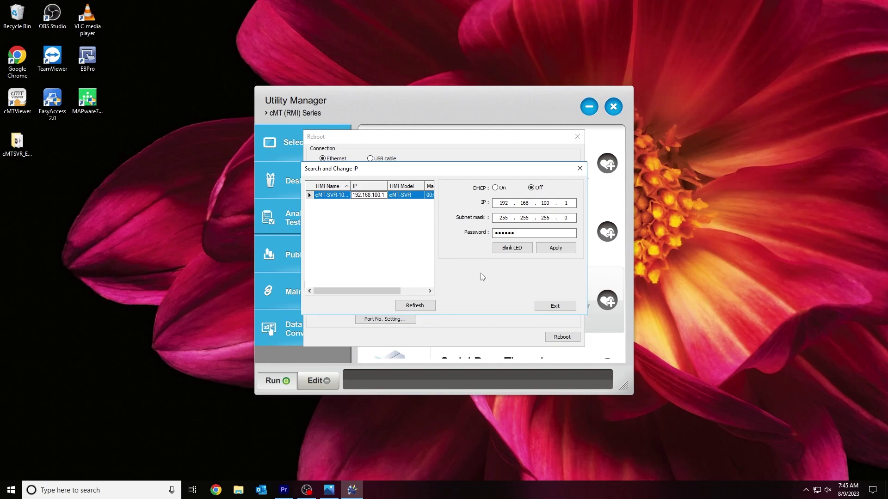
{"action": "left_click", "coordinate": [496, 188]}
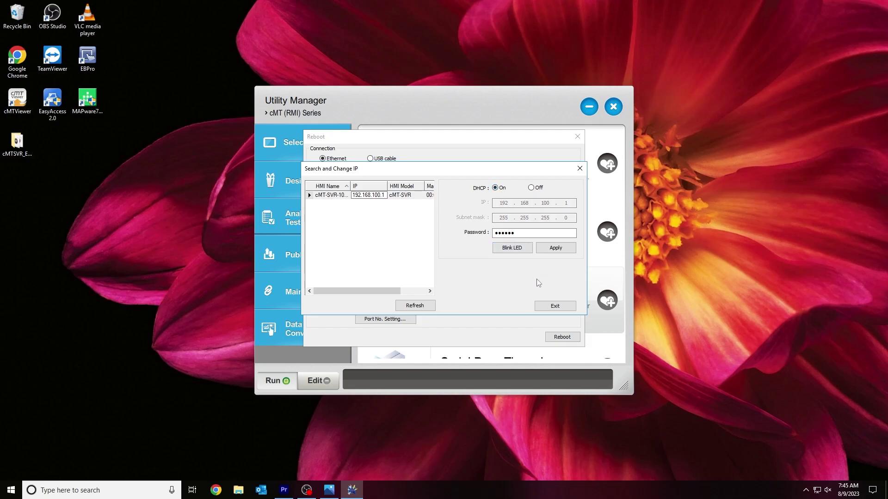
{"action": "left_click", "coordinate": [550, 308]}
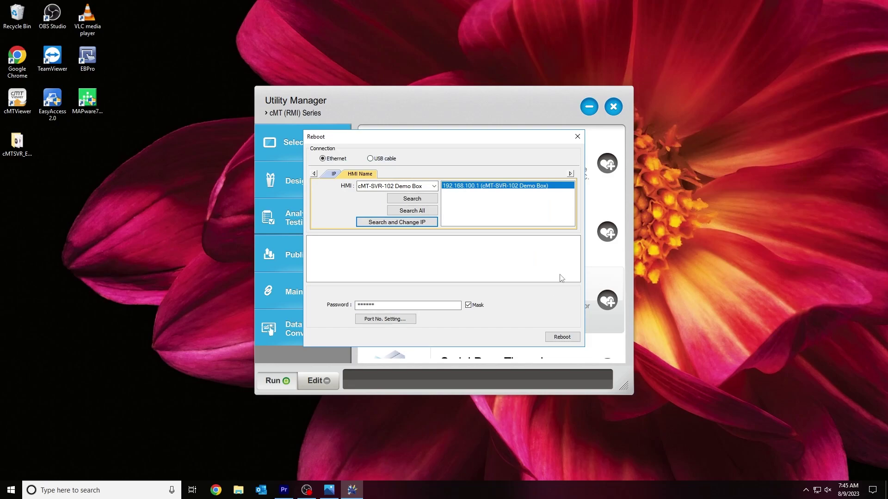
{"action": "left_click", "coordinate": [577, 137]}
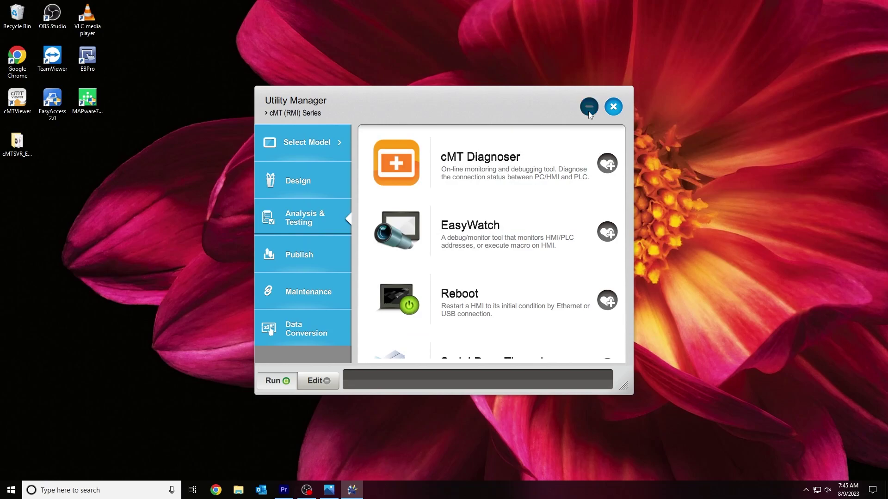
{"action": "left_click", "coordinate": [588, 107]}
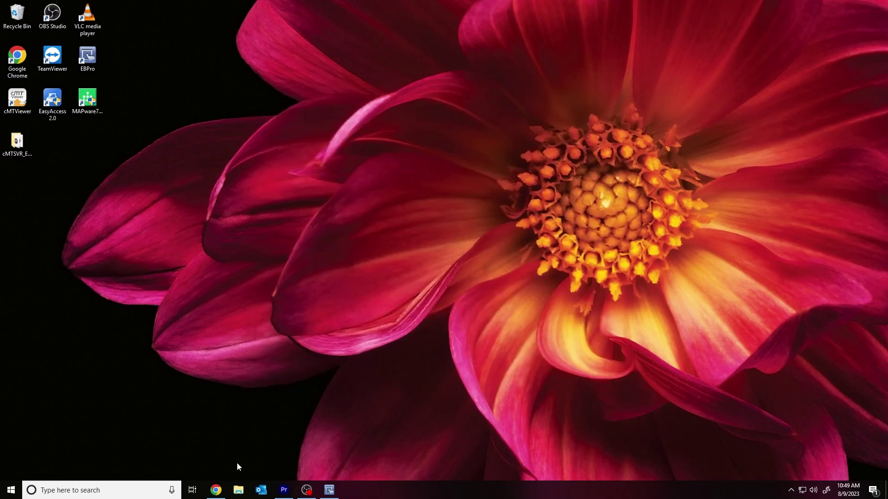
Load 192.168.150.187 in a private browser window and enter the admin password to sign in
{"action": "left_click", "coordinate": [217, 491]}
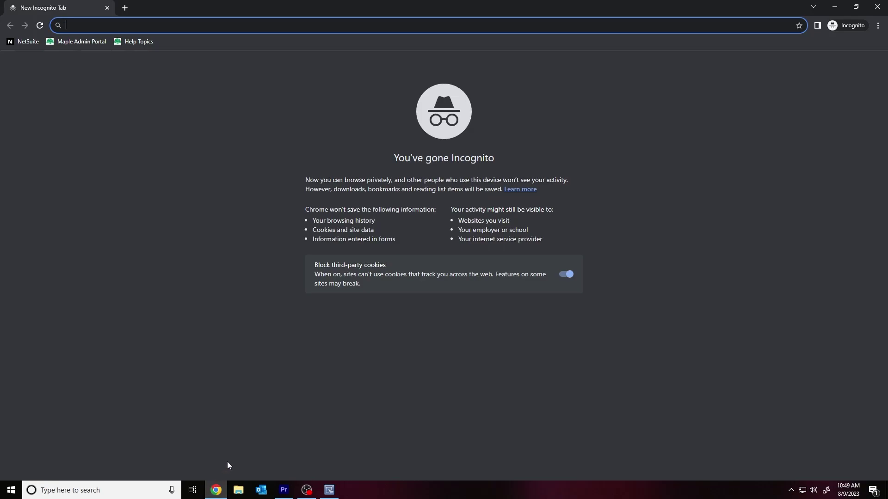
{"action": "type", "text": "192.168"}
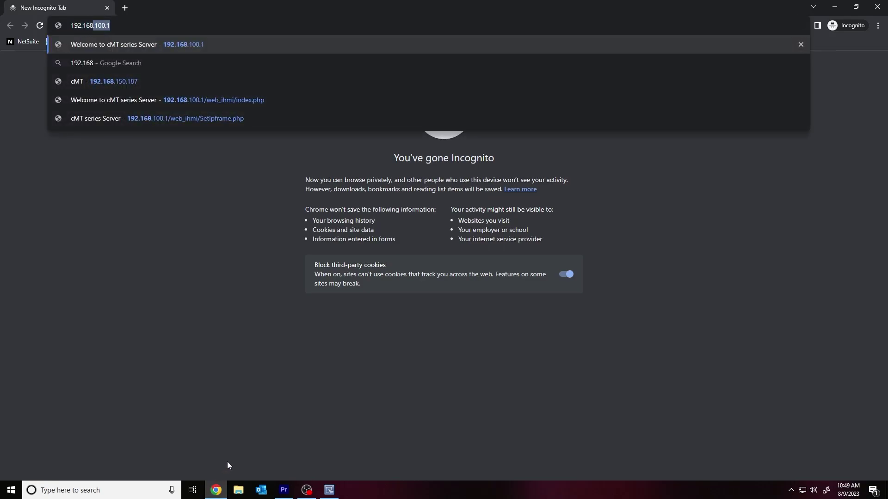
{"action": "type", "text": ".150."}
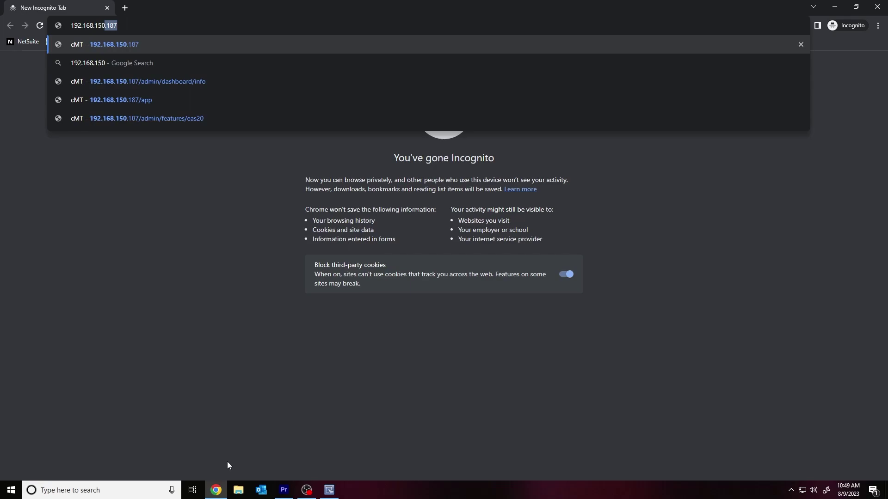
{"action": "type", "text": "187"}
{"action": "key", "text": "Return"}
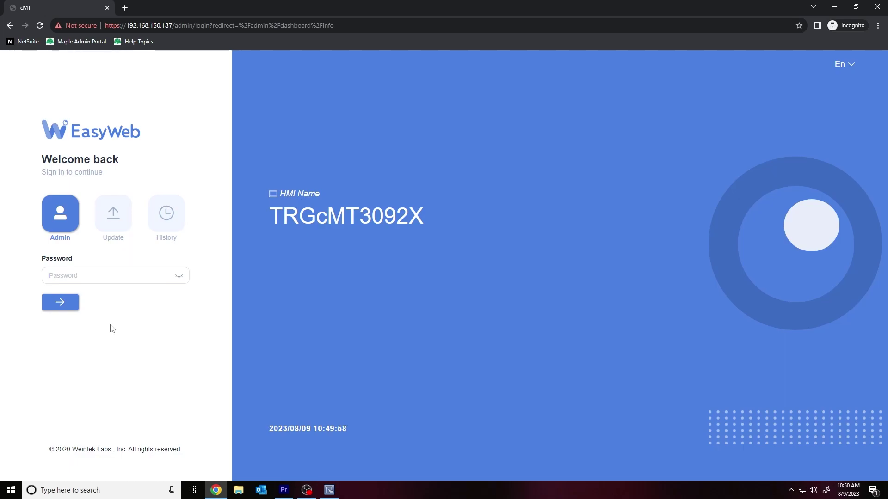
{"action": "left_click", "coordinate": [178, 276]}
{"action": "type", "text": "111111"}
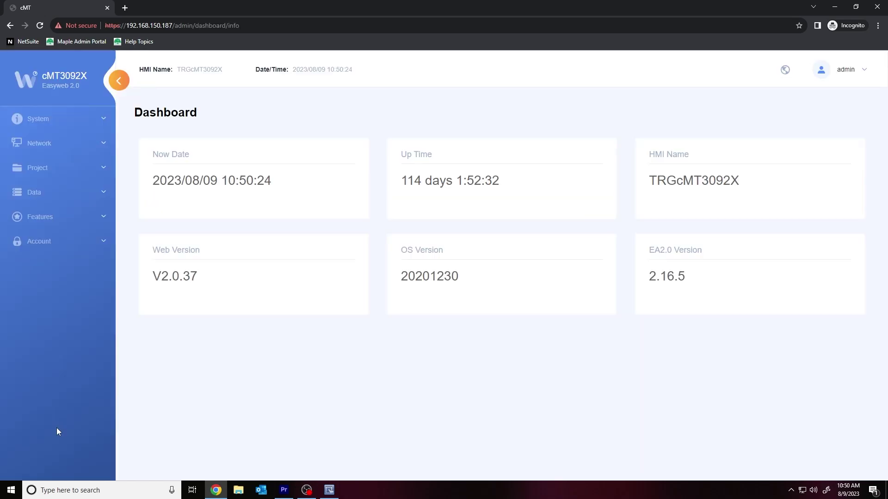
Open the EasyAccess 2.0 page under Features, collapsing and re-expanding the sidebar
{"action": "left_click", "coordinate": [51, 219]}
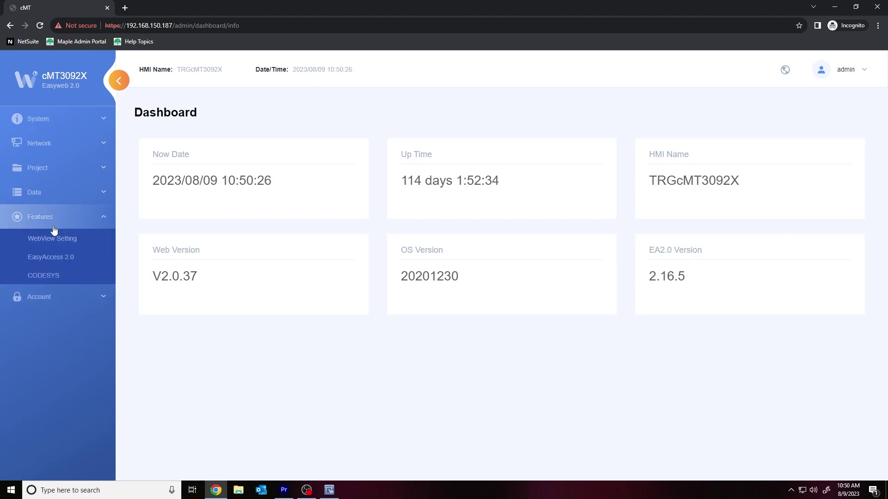
{"action": "left_click", "coordinate": [48, 258]}
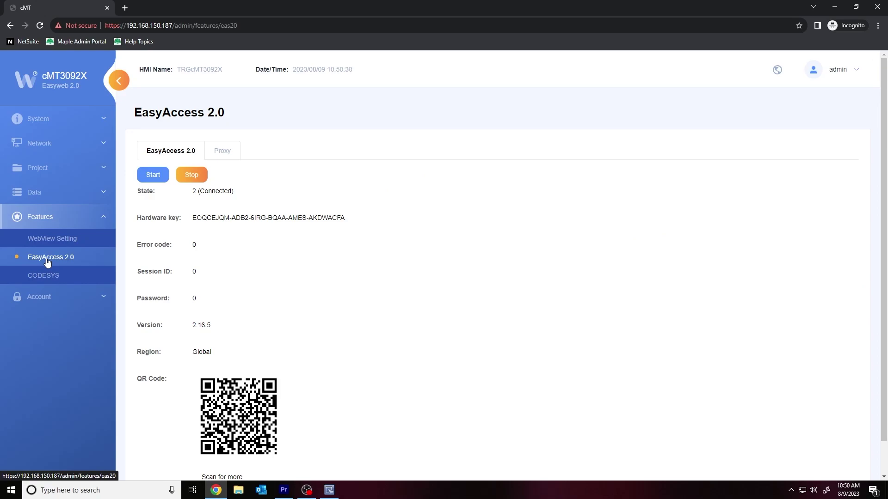
{"action": "left_click", "coordinate": [120, 81]}
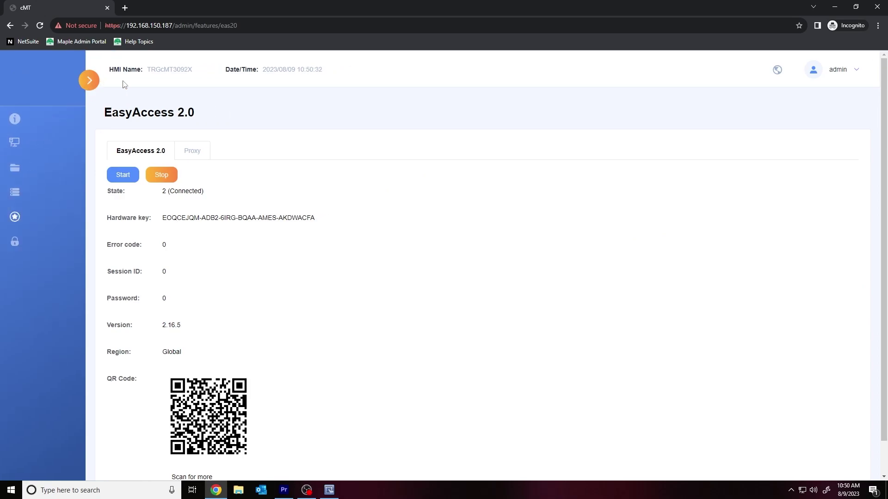
{"action": "left_click", "coordinate": [35, 82]}
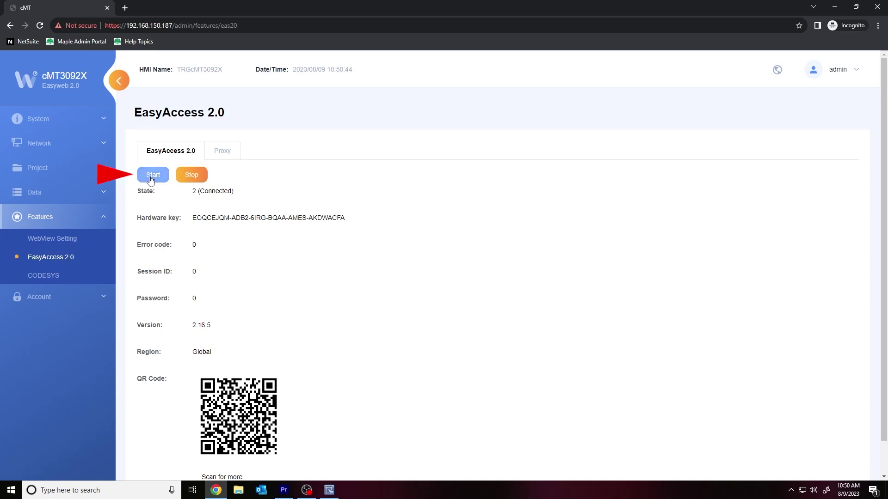
Start, stop, then start the EasyAccess 2.0 service again so it reconnects
{"action": "left_click", "coordinate": [164, 175]}
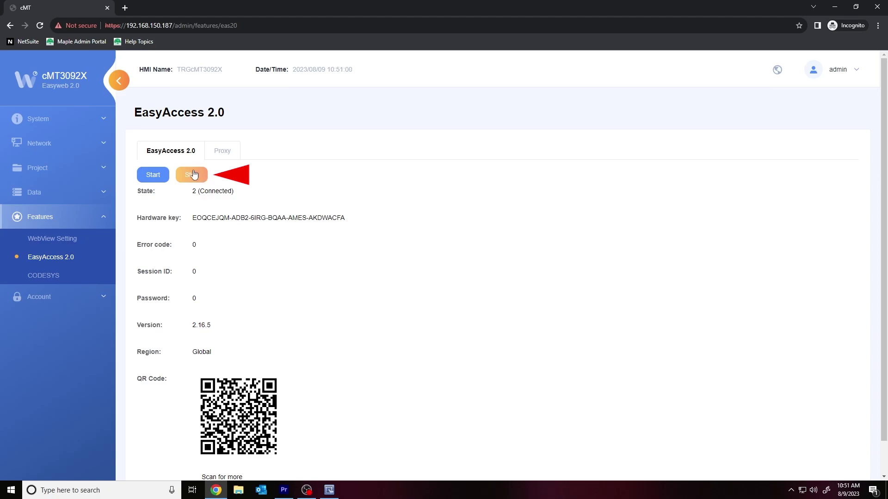
{"action": "left_click", "coordinate": [189, 177]}
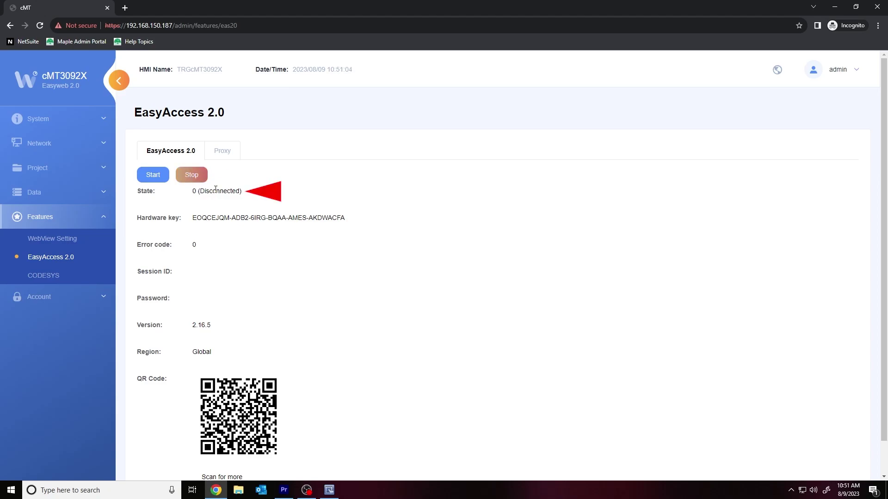
{"action": "left_click", "coordinate": [153, 176]}
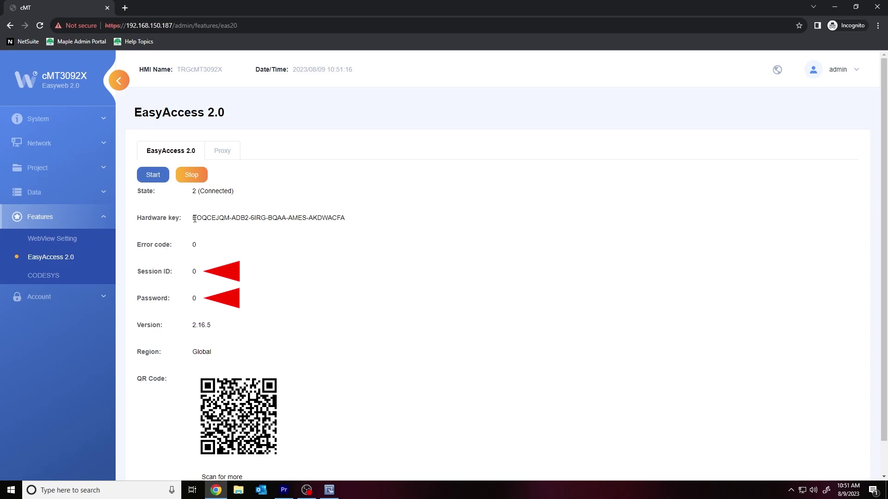
Select the full EasyAccess 2.0 hardware key text and copy it to the clipboard
{"action": "left_click_drag", "start_coordinate": [194, 218], "coordinate": [350, 223]}
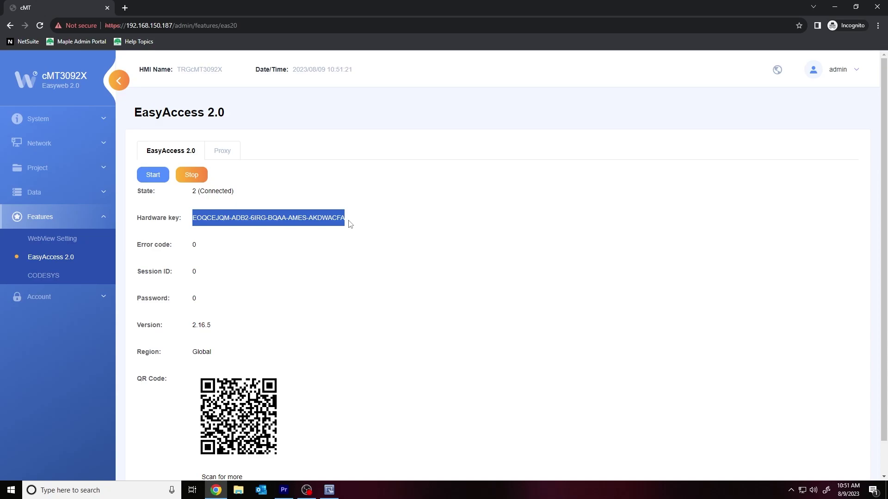
{"action": "right_click", "coordinate": [350, 224]}
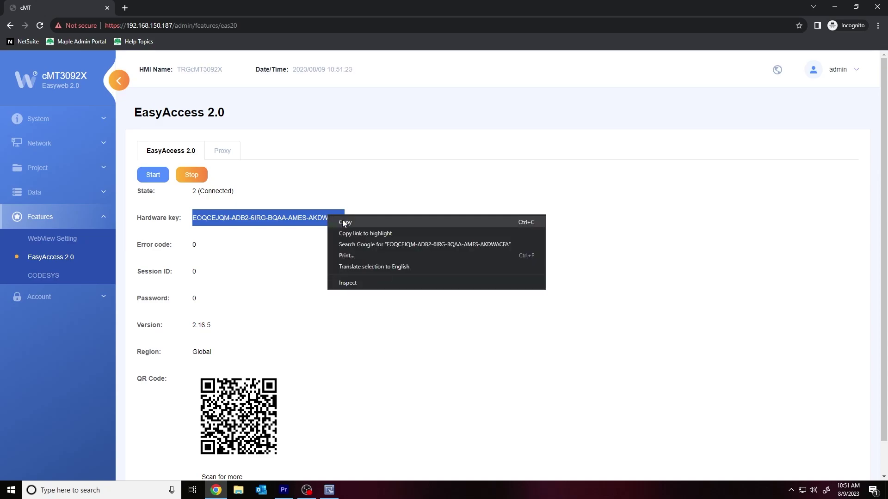
{"action": "left_click", "coordinate": [344, 221]}
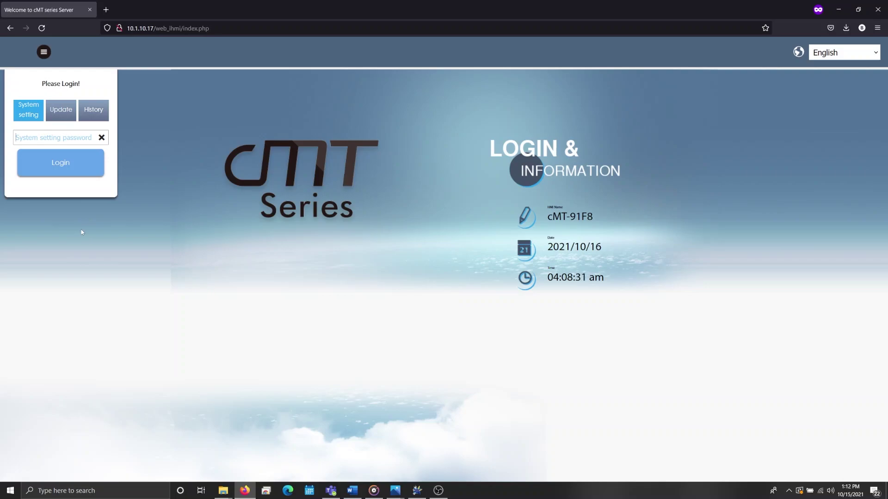
Type the system setting password on the cMT-91F8 login page
{"action": "type", "text": "111111"}
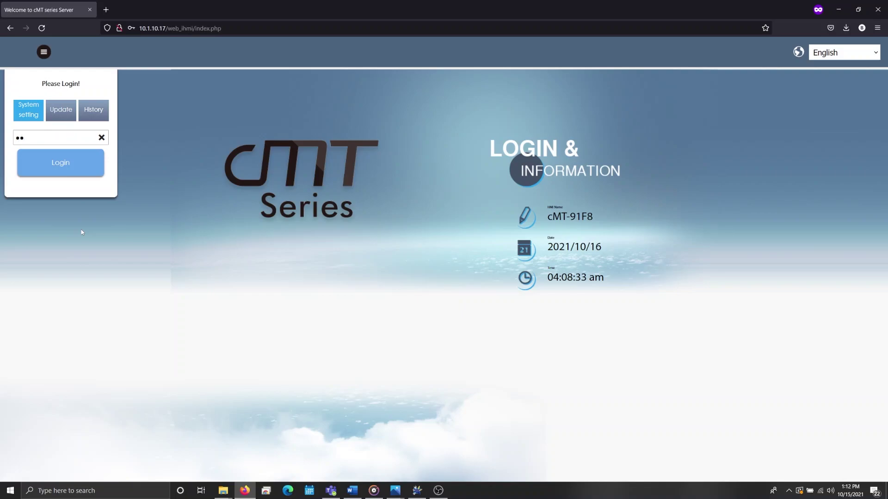
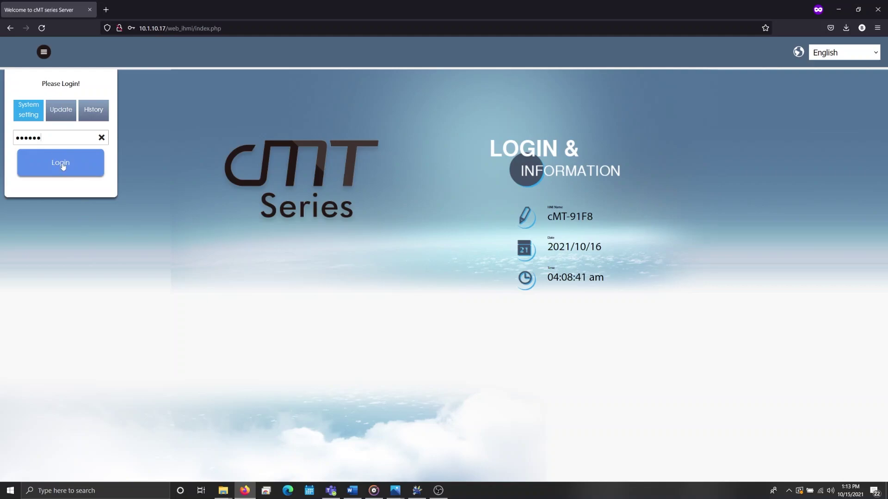
Log in with the system password and view the EasyAccess 2.0 page (version 2.12.6, Disconnected)
{"action": "left_click", "coordinate": [59, 166]}
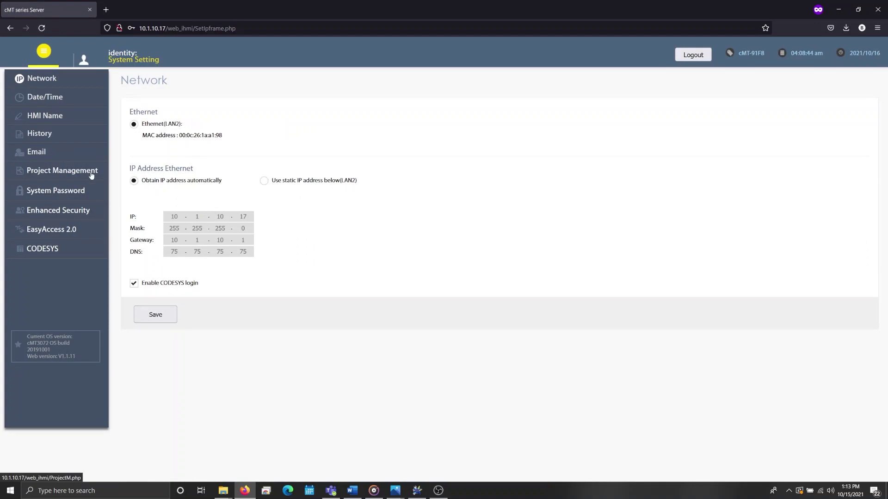
{"action": "left_click", "coordinate": [83, 231]}
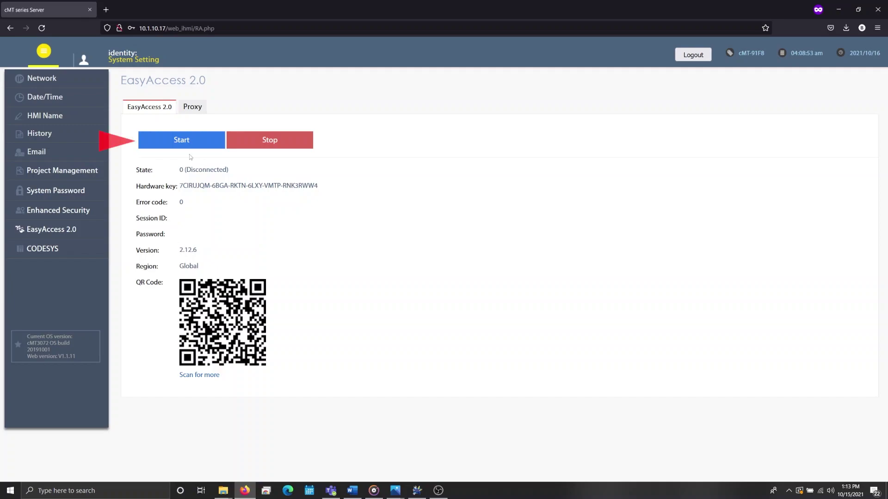
Start the EasyAccess 2.0 service, then stop it so the state returns to Disconnected
{"action": "left_click", "coordinate": [191, 137]}
{"action": "left_click", "coordinate": [266, 147]}
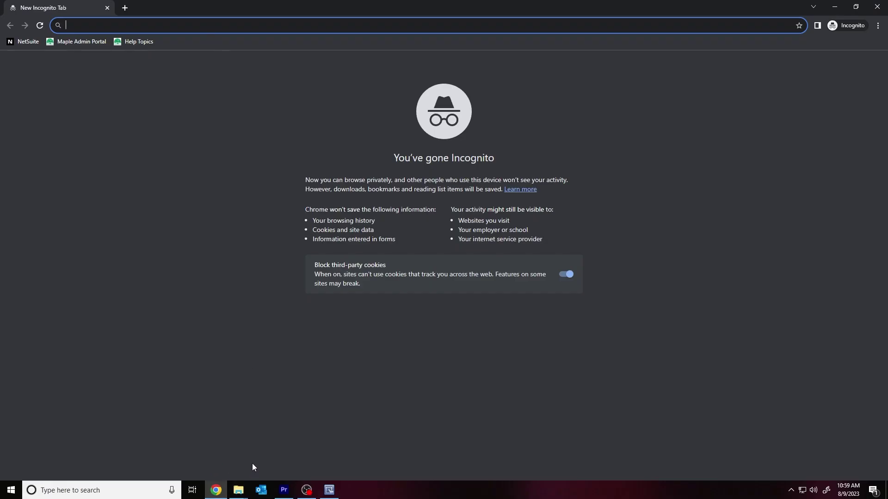
Go to weincloud.net in the incognito tab to reach the Weincloud login page
{"action": "type", "text": "wein"}
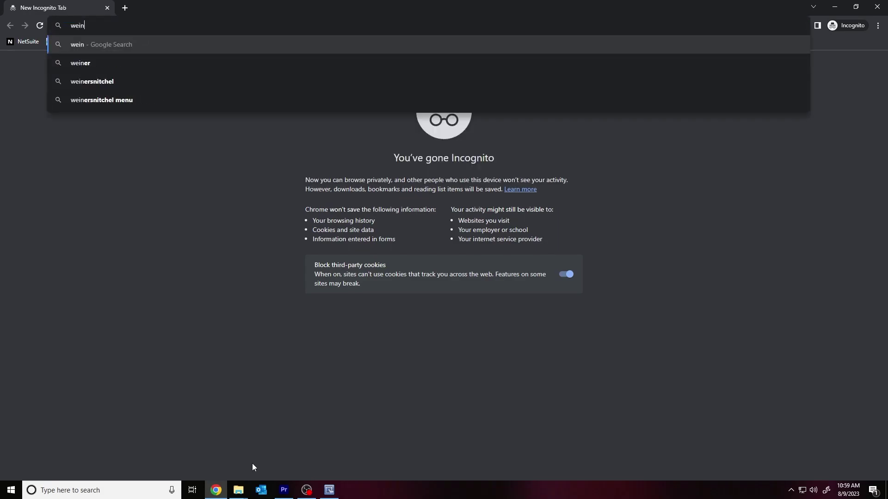
{"action": "type", "text": "cloud.net"}
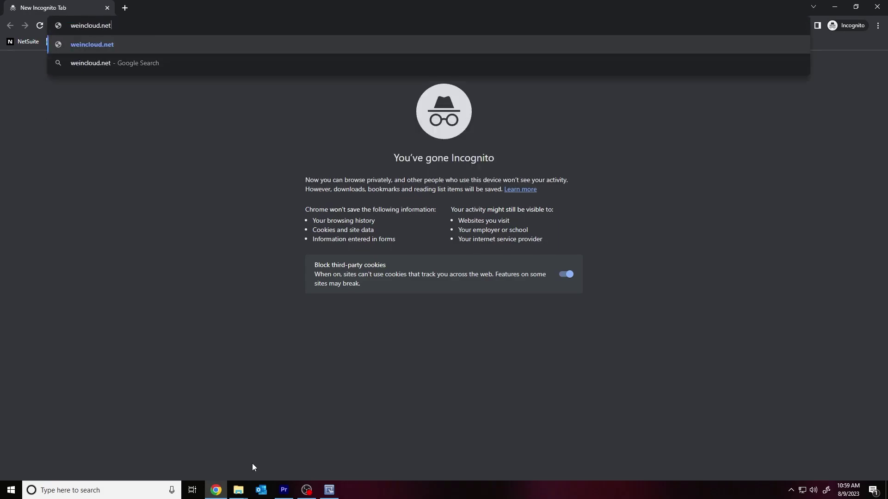
{"action": "key", "text": "Return"}
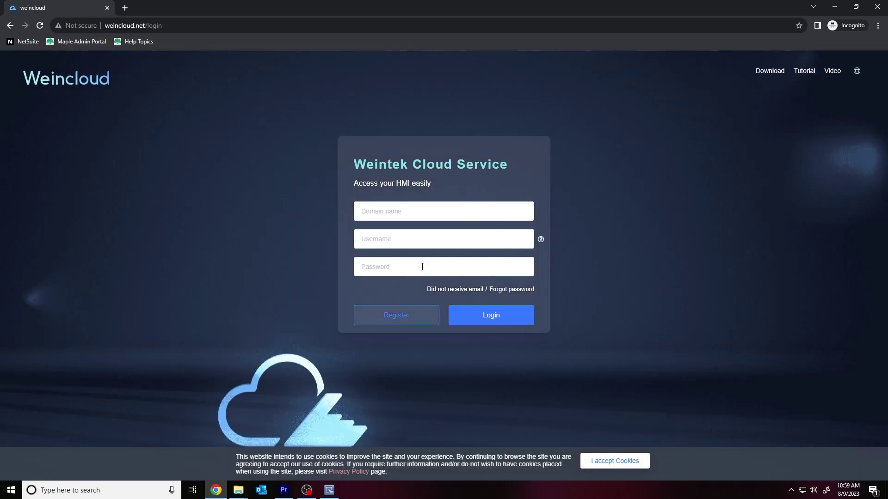
Sign in to Weincloud with domain MapleSystems, username admin and the pasted account password
{"action": "left_click", "coordinate": [443, 207]}
{"action": "type", "text": "Map"}
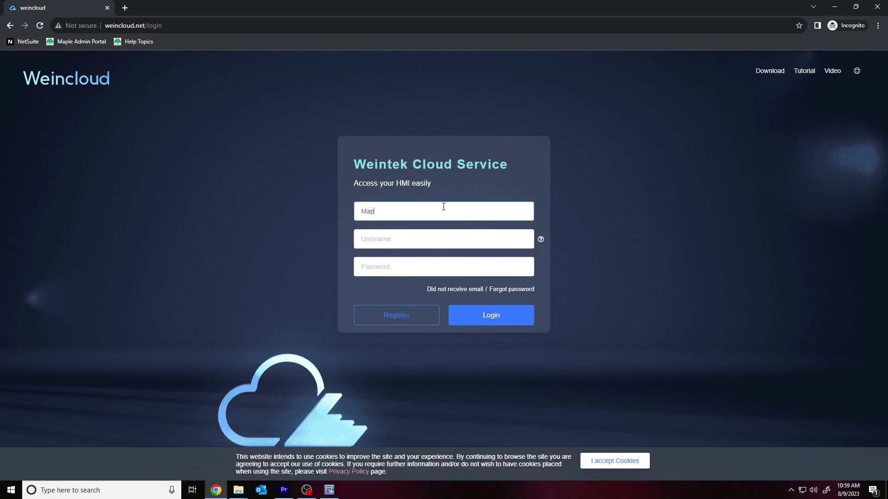
{"action": "type", "text": "leSystems"}
{"action": "key", "text": "Tab"}
{"action": "type", "text": "admin"}
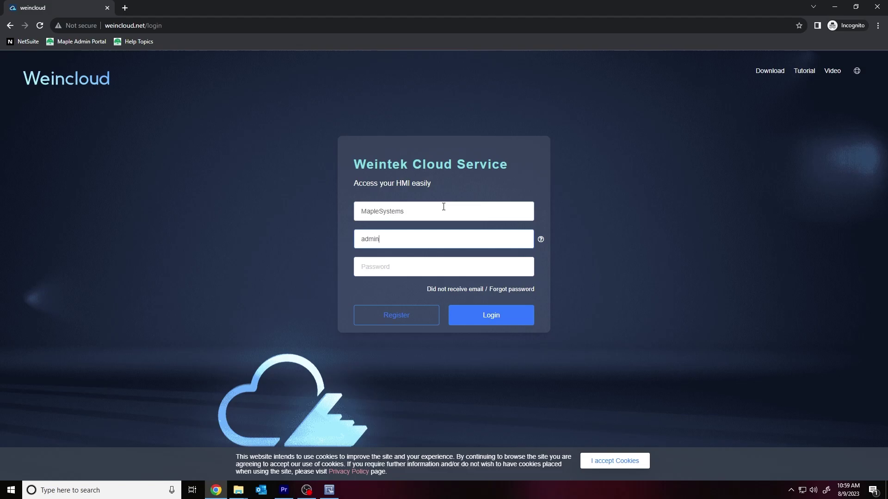
{"action": "key", "text": "Tab"}
{"action": "key", "text": "ctrl+v"}
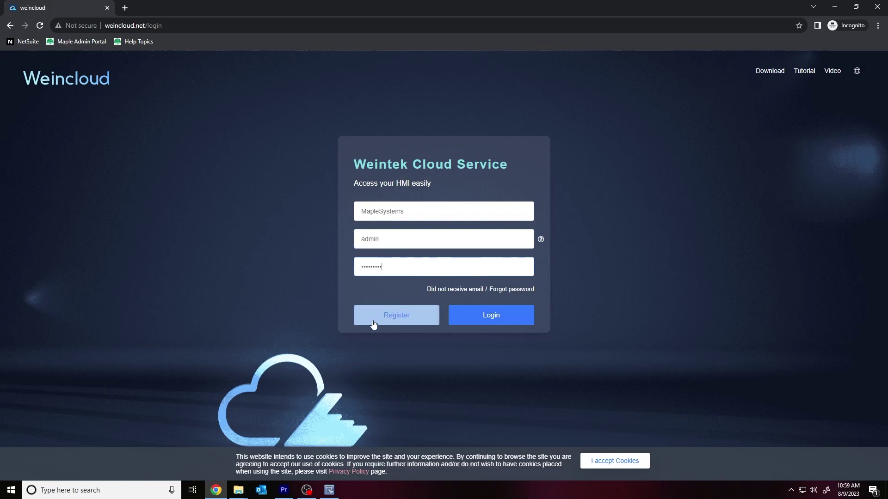
{"action": "left_click", "coordinate": [485, 314]}
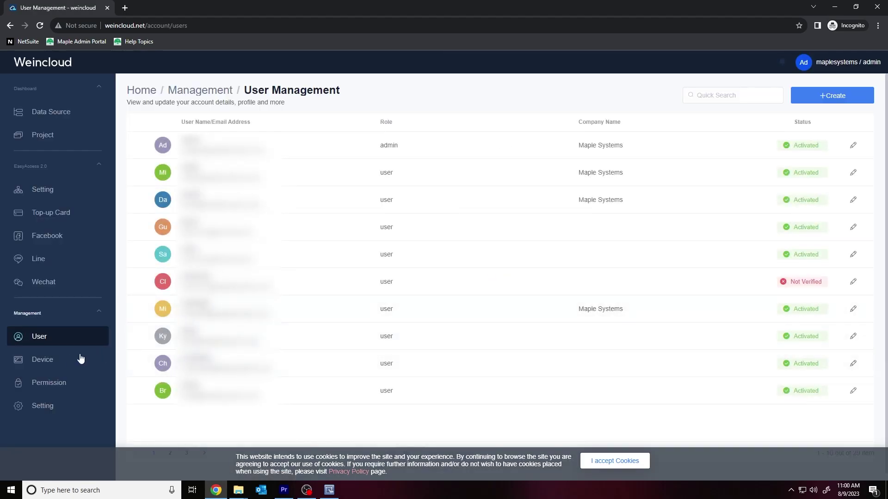
Switch from User Management to the Device management page listing the company's HMIs and folders
{"action": "left_click", "coordinate": [45, 361]}
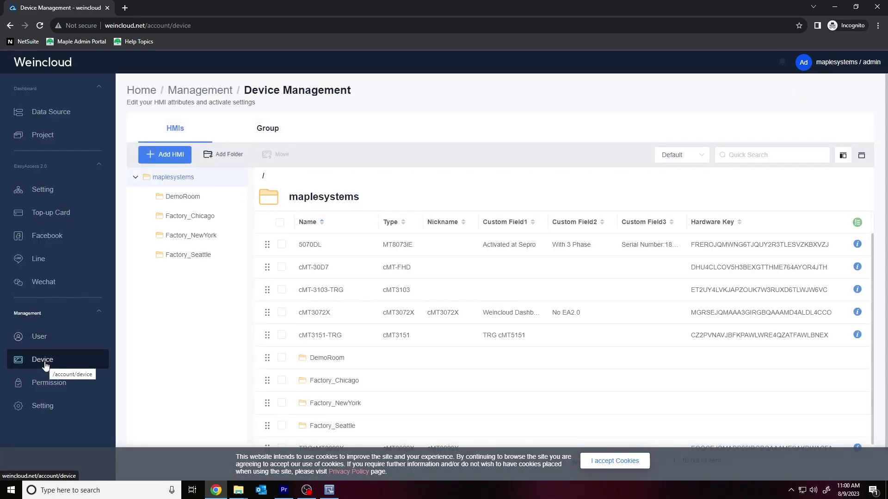
In Add HMI, choose EasyAccess 2.0 with action type 'Using activation card' and focus the Hardware Key field
{"action": "left_click", "coordinate": [164, 156]}
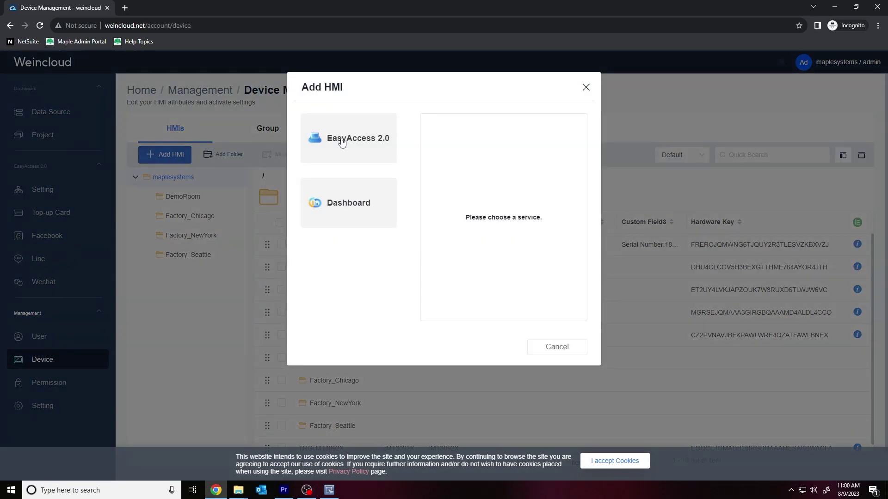
{"action": "left_click", "coordinate": [342, 142]}
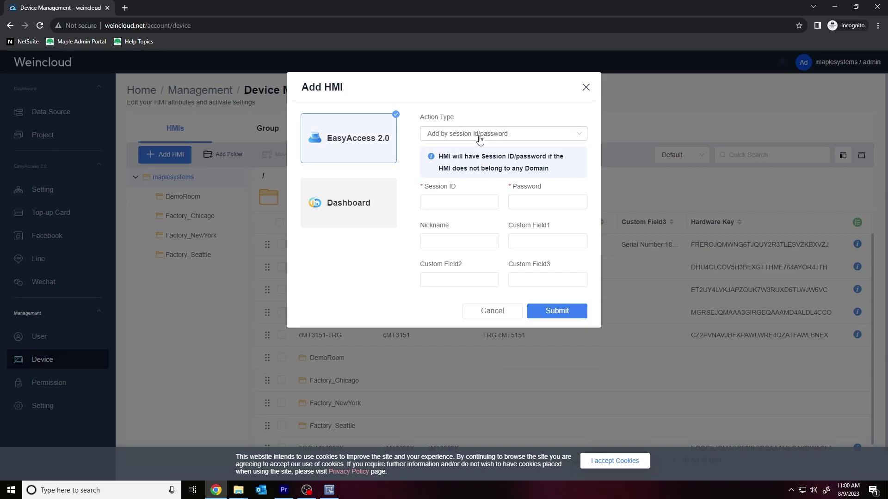
{"action": "left_click", "coordinate": [517, 137]}
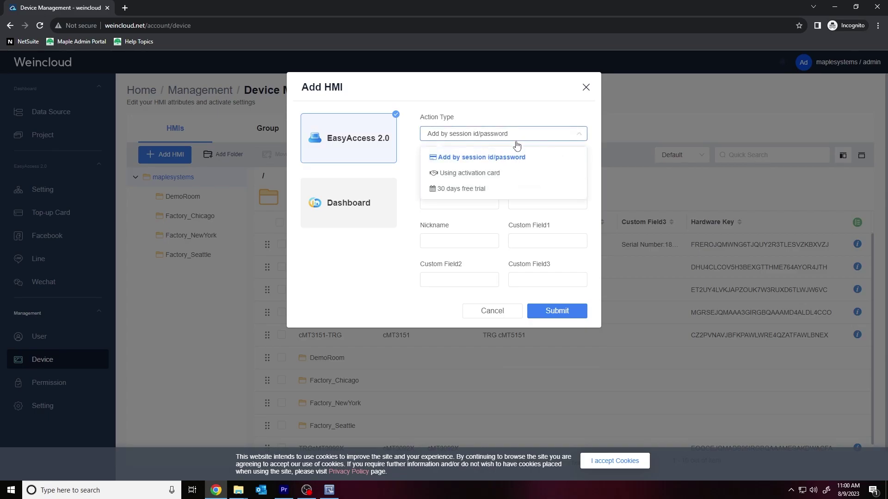
{"action": "left_click", "coordinate": [500, 174]}
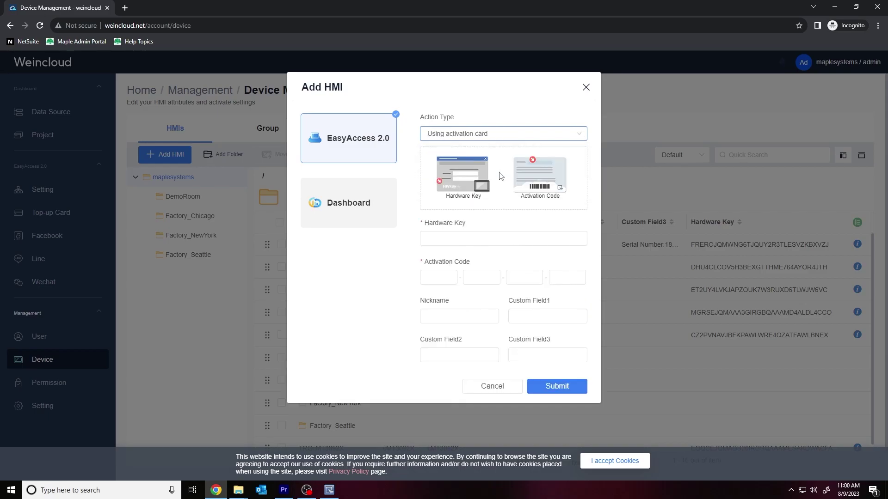
{"action": "left_click", "coordinate": [494, 240]}
{"action": "right_click", "coordinate": [493, 241]}
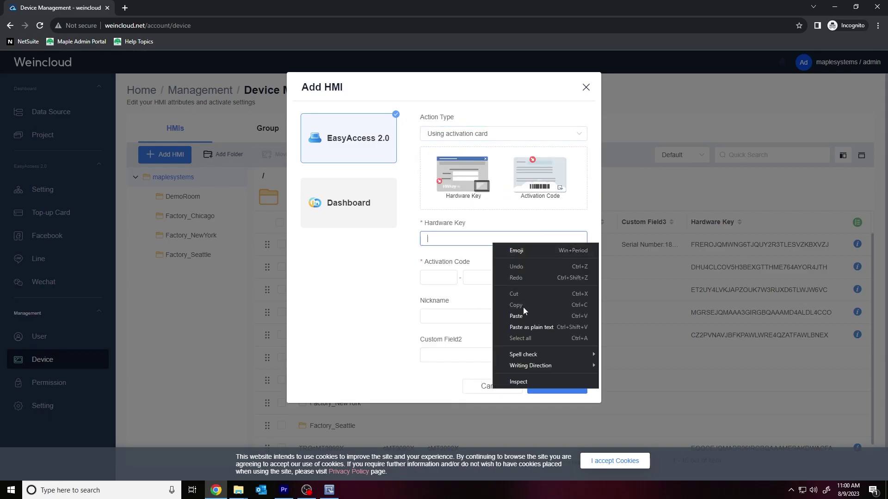
{"action": "left_click", "coordinate": [460, 236]}
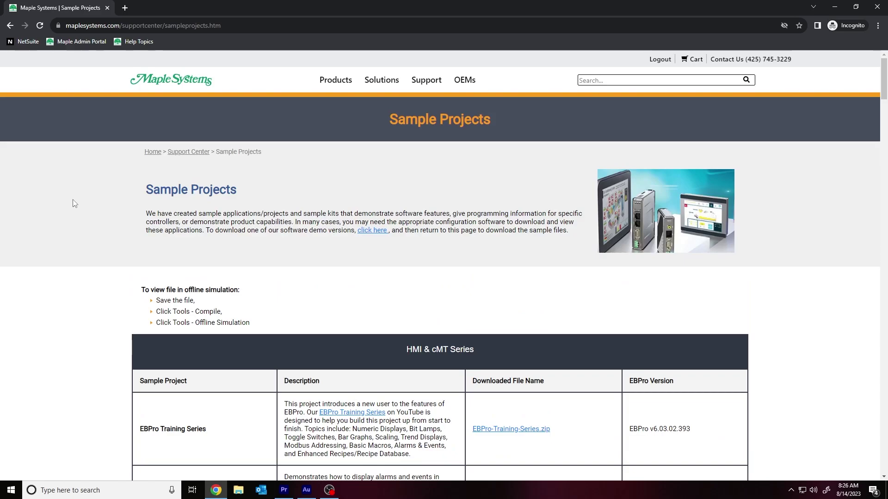
Scroll through the HMI & cMT Series sample projects table, past barcode.zip and Email Sample.zip
{"action": "scroll", "coordinate": [73, 203], "scroll_direction": "down", "scroll_amount": 5}
{"action": "scroll", "coordinate": [74, 207], "scroll_direction": "down", "scroll_amount": 5}
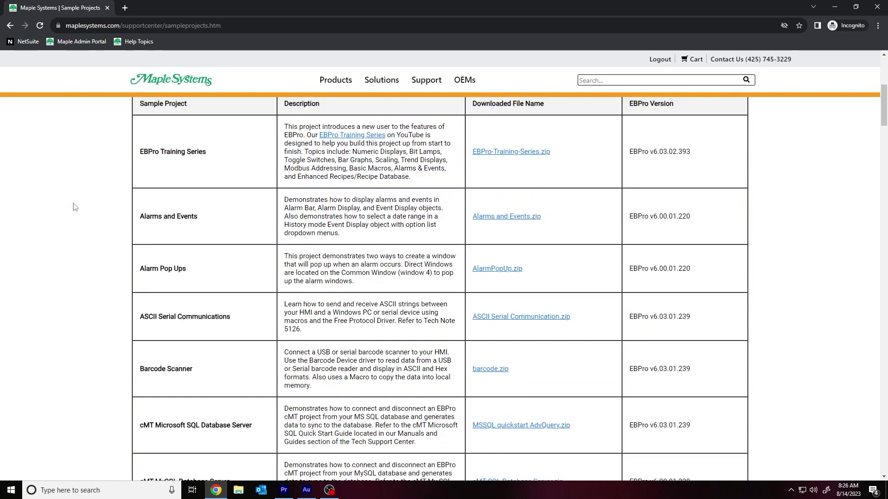
{"action": "scroll", "coordinate": [73, 207], "scroll_direction": "down", "scroll_amount": 1}
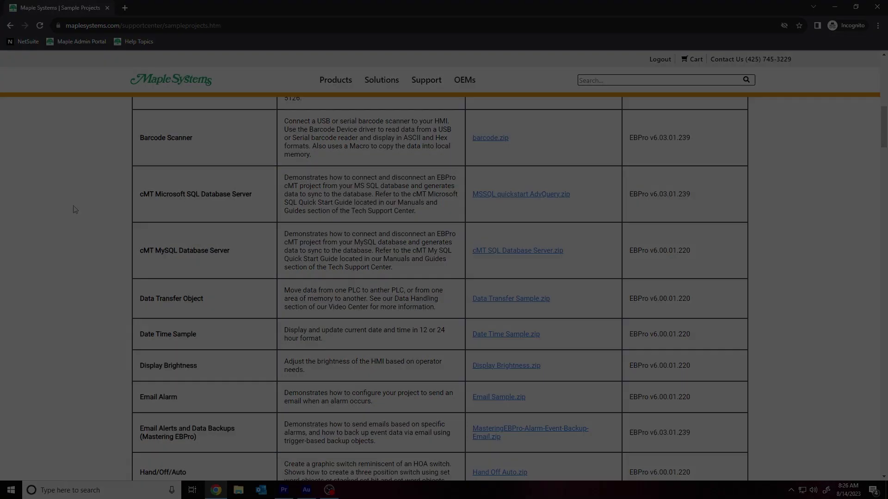